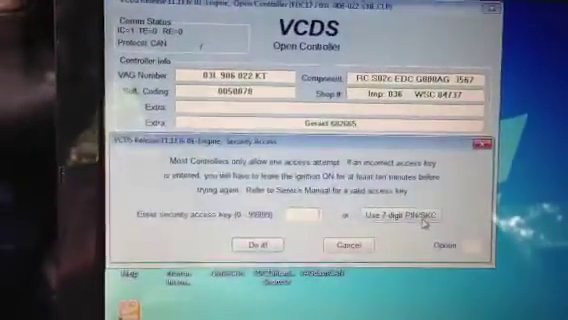
pyautogui.click(315, 213)
pyautogui.write('12233')
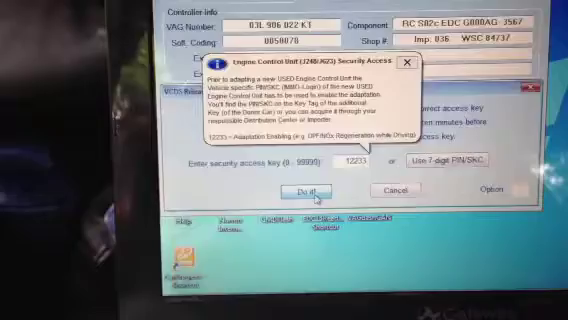
pyautogui.click(318, 196)
pyautogui.click(308, 137)
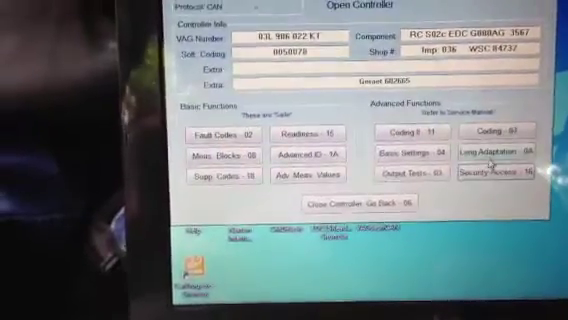
pyautogui.click(497, 150)
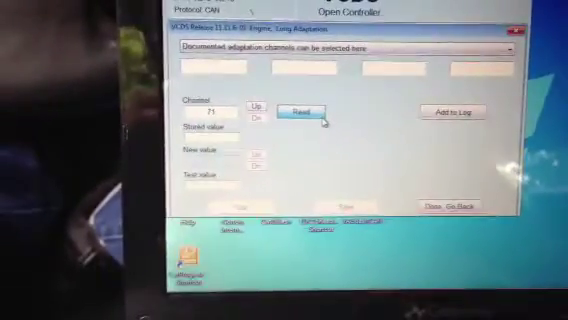
# - Read channel 71's stored code BA83EAK, select it, and advance to channel 72 (AIR275K)
pyautogui.click(323, 118)
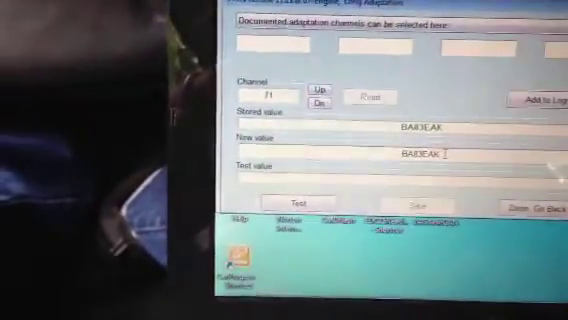
pyautogui.doubleClick(440, 149)
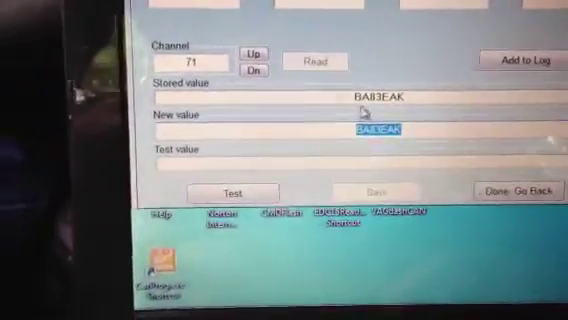
pyautogui.click(253, 53)
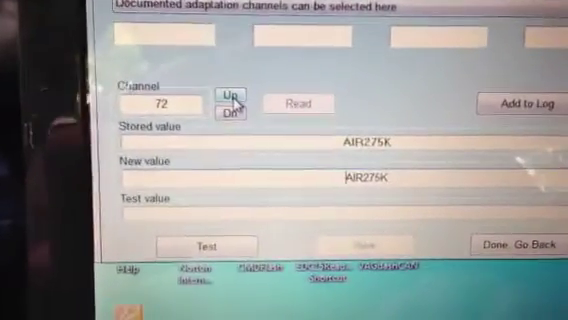
# - Step up to channel 74 (code DBSUHIK), then back down through 73 to channel 72
pyautogui.click(233, 90)
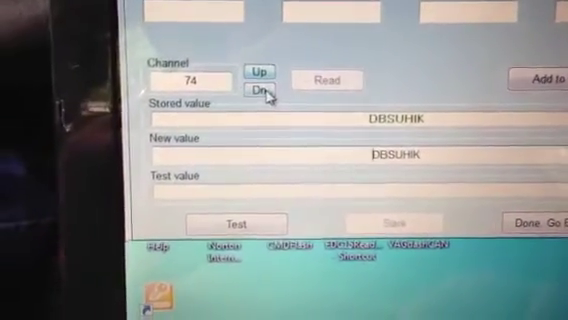
pyautogui.click(262, 90)
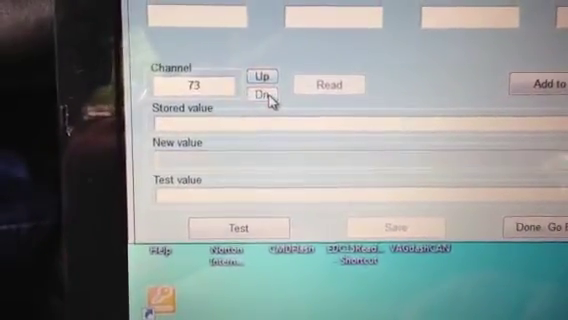
pyautogui.click(272, 97)
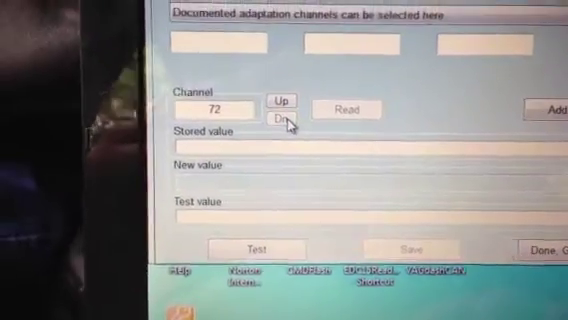